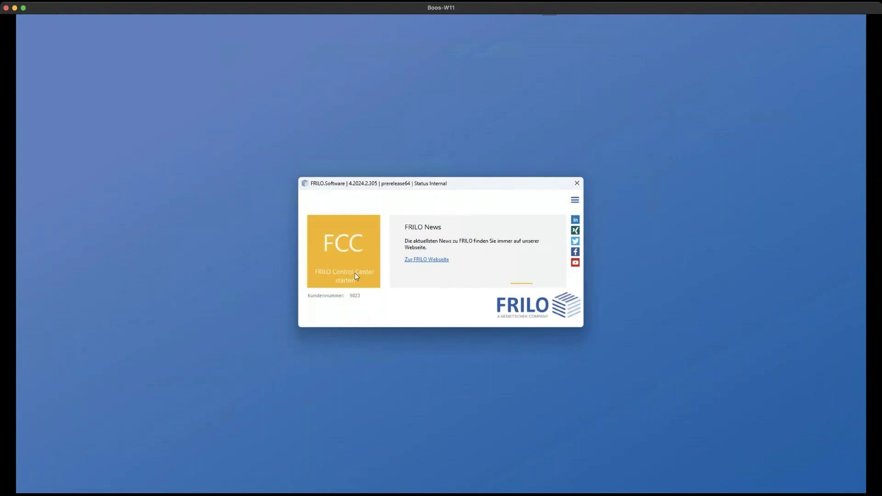
Step: Start the FRILO Control Center, look over the DC Grundbaustatik & Bodenmechanik programs and return to the positions overview
click(346, 249)
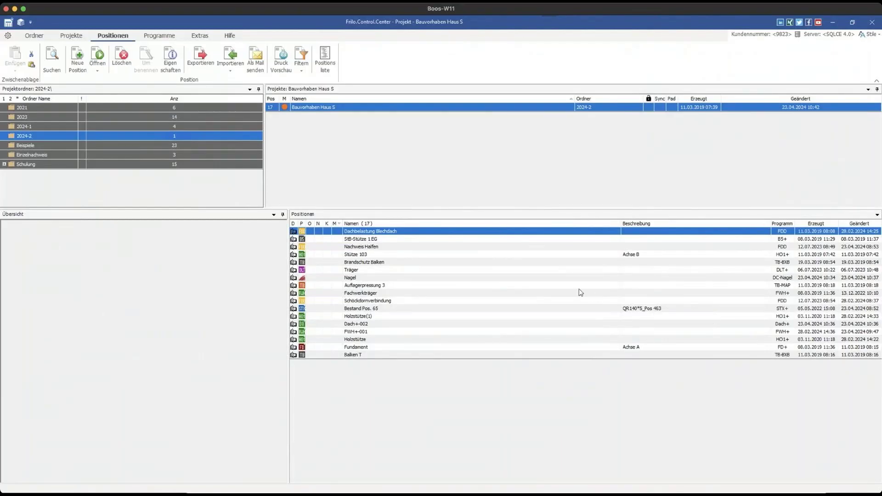
click(160, 36)
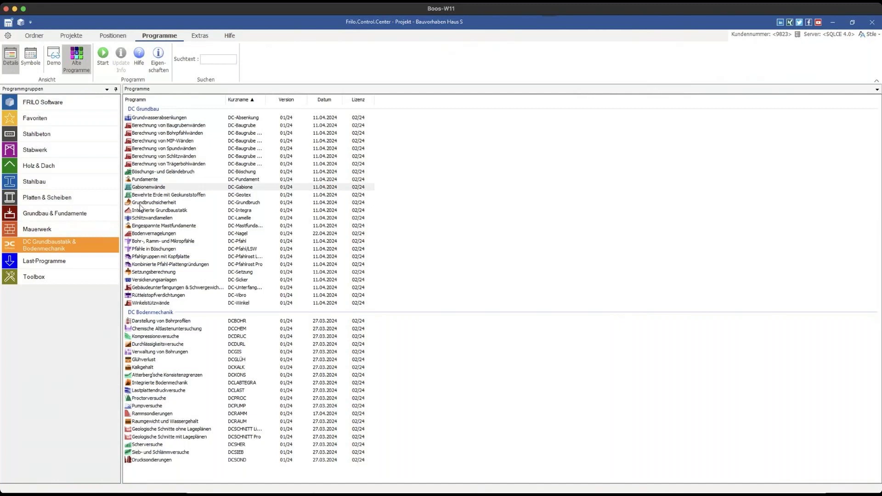
click(118, 39)
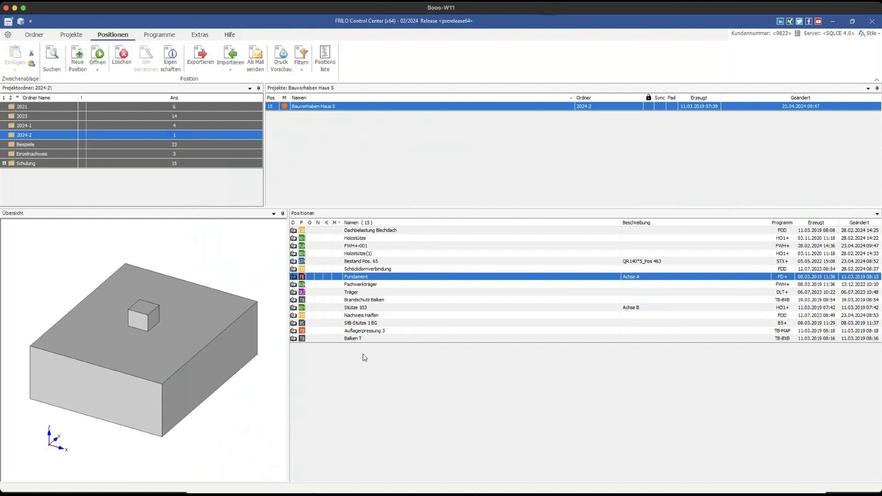
Step: Import DEMO.dbn as a DC-Nagel position named "Nagel" into the project Bauvorhaben Haus S and preview it
click(233, 55)
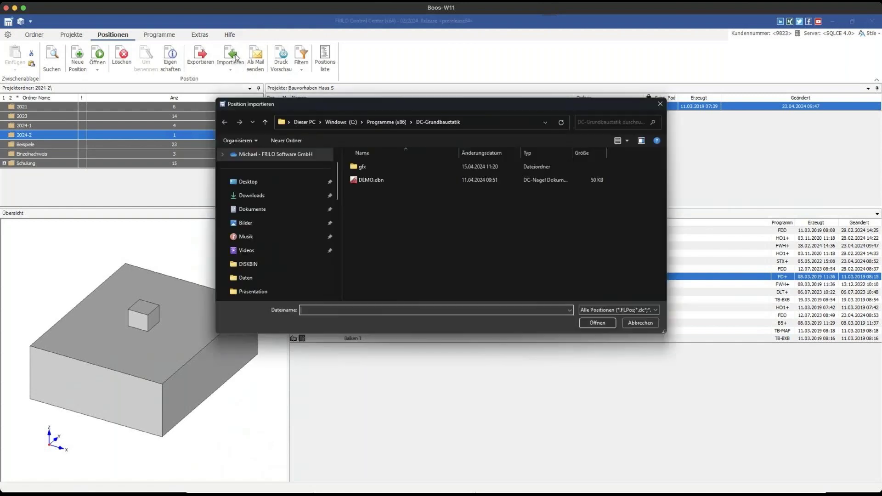
click(379, 180)
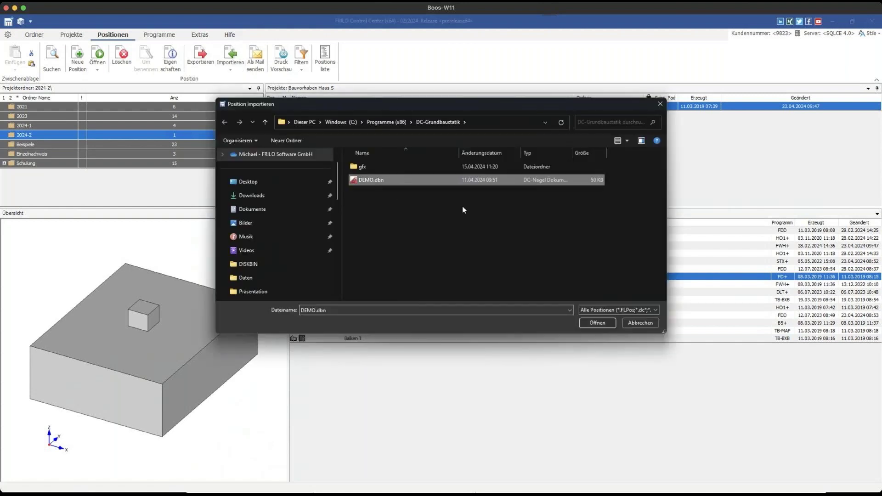
click(602, 324)
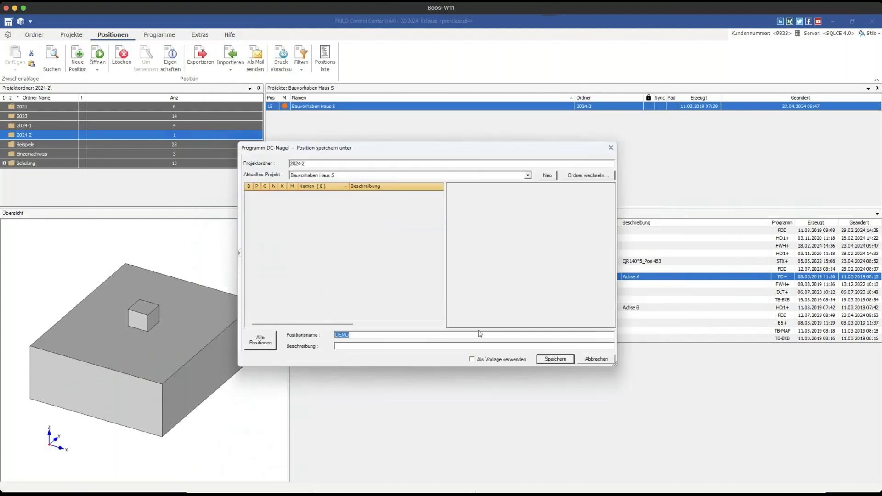
text(Nagel)
click(566, 361)
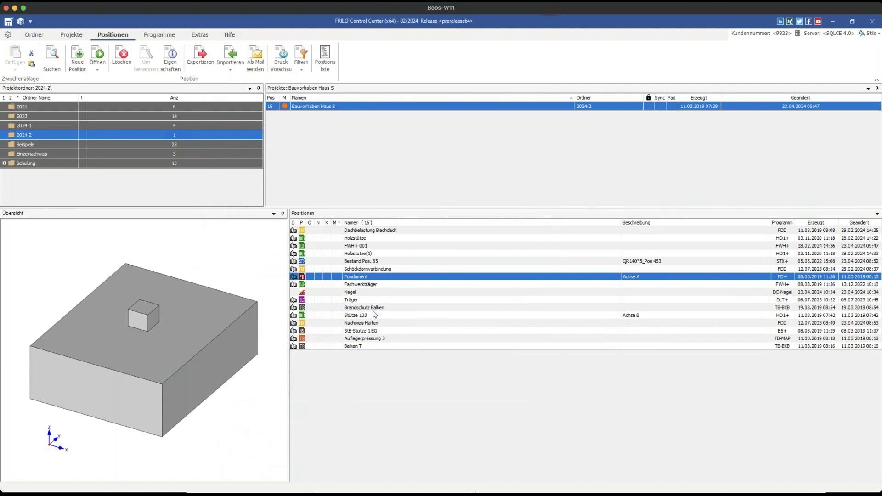
click(357, 293)
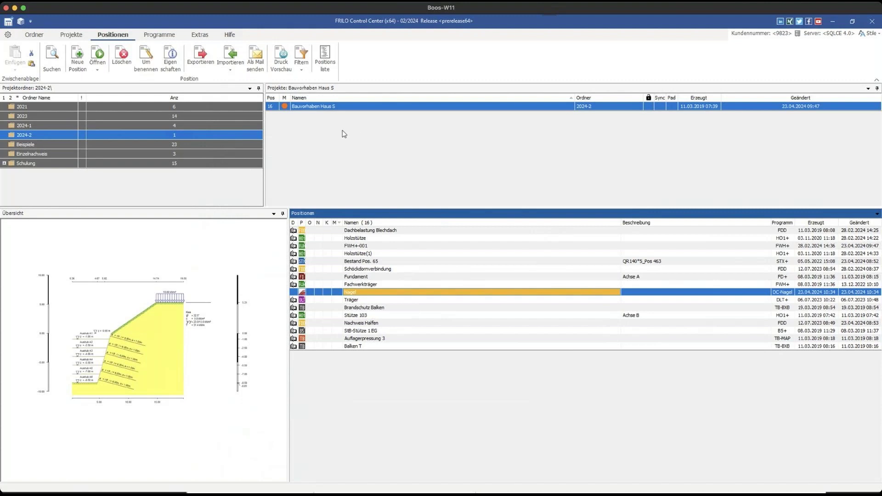
Step: In the project properties of Bauvorhaben Haus S, choose Stuttgart as the municipality for the wind and snow load defaults
right_click(359, 108)
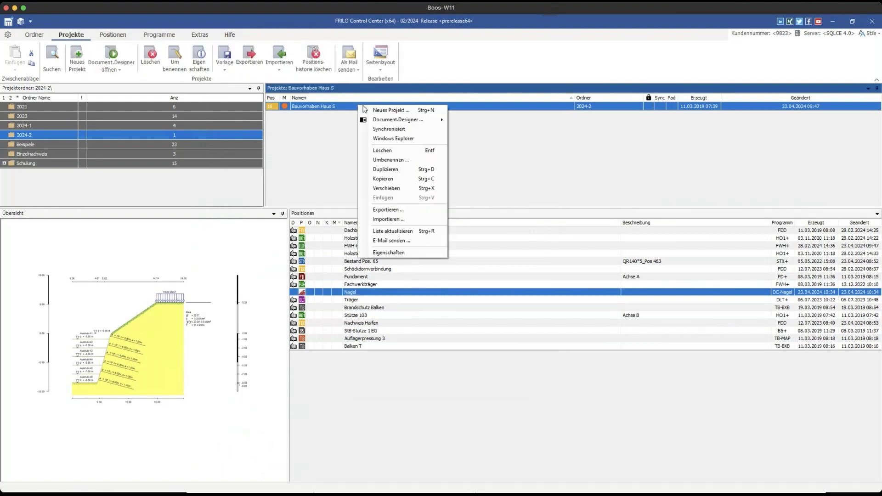
click(389, 253)
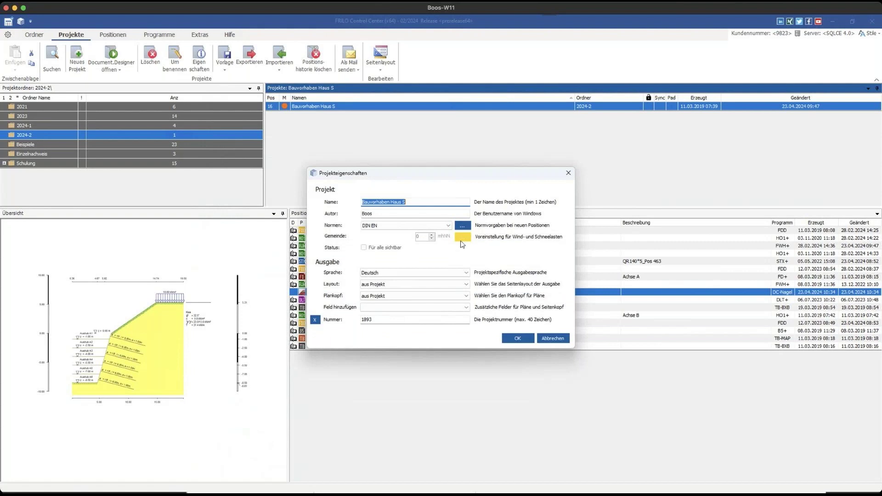
click(462, 237)
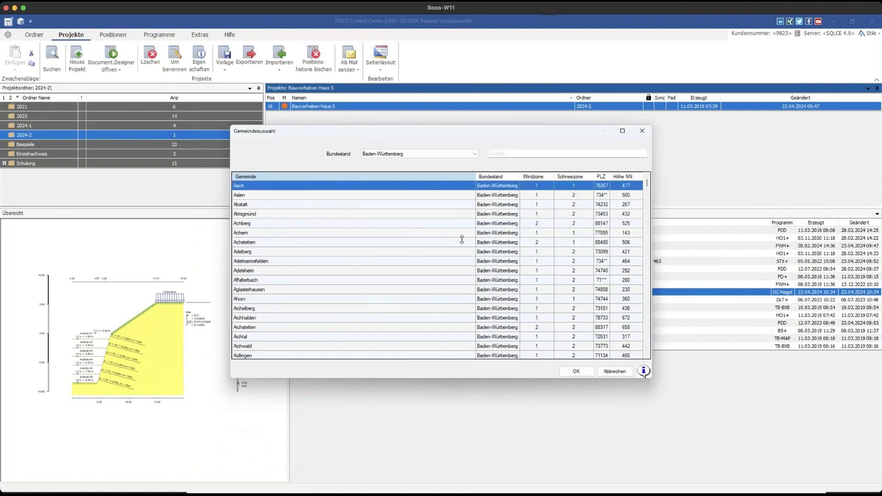
click(517, 155)
text(Stuttgart)
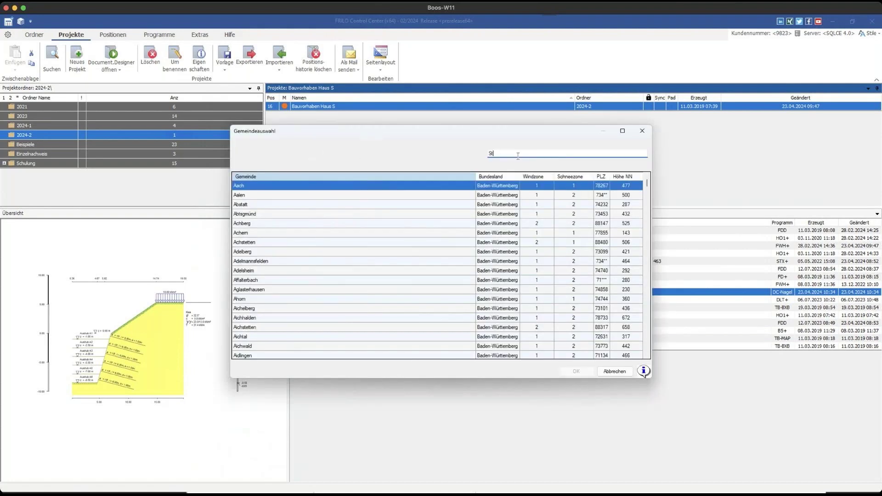
click(436, 185)
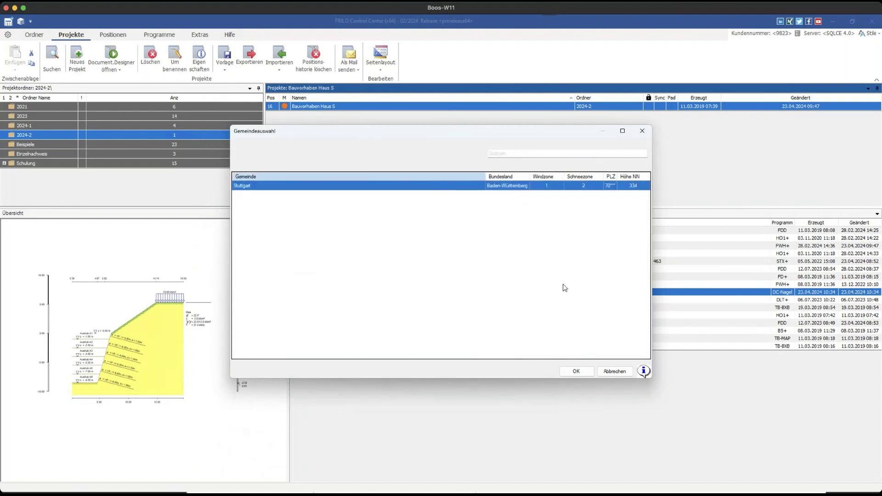
click(577, 371)
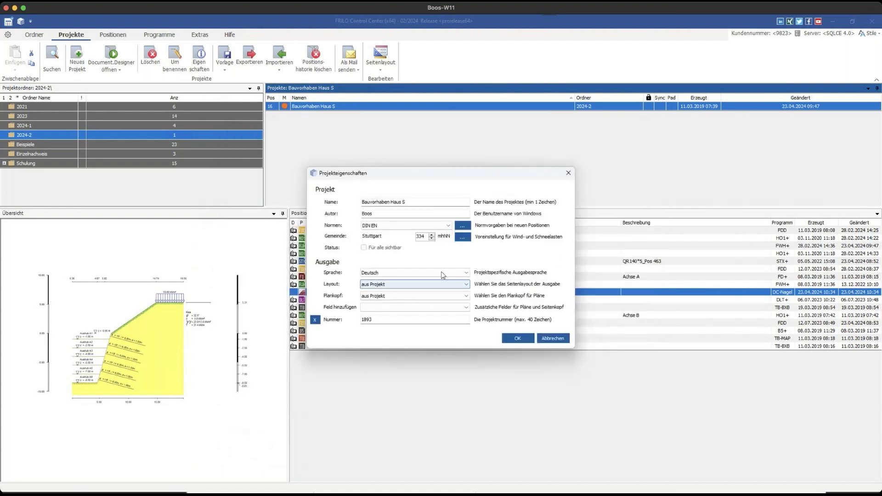
Step: Set the project's municipality elevation to 205 m and apply the project properties
double_click(420, 237)
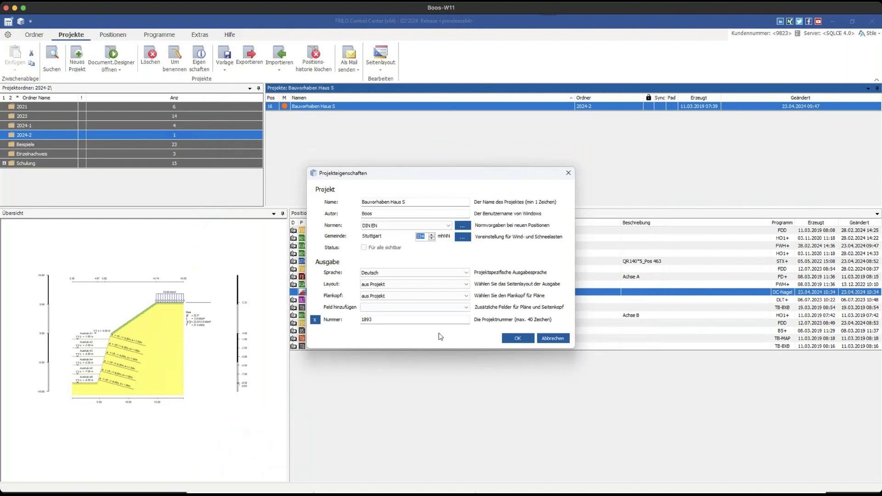
text(205)
click(520, 342)
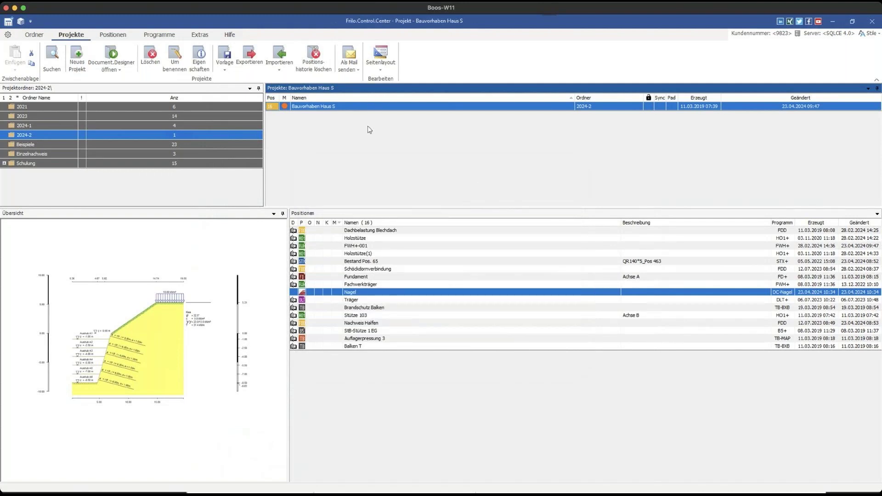
Step: Create a new position in the project with the roof calculation program Dach+ from the Holz & Dach group
right_click(372, 398)
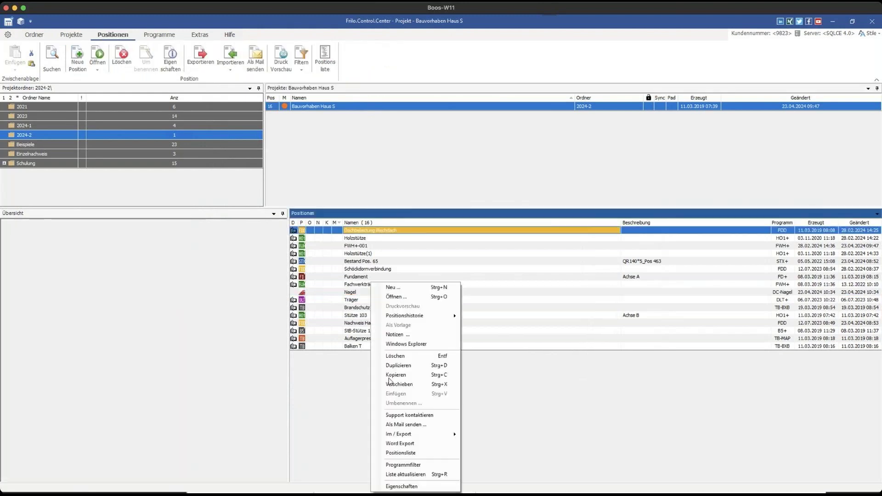
click(410, 295)
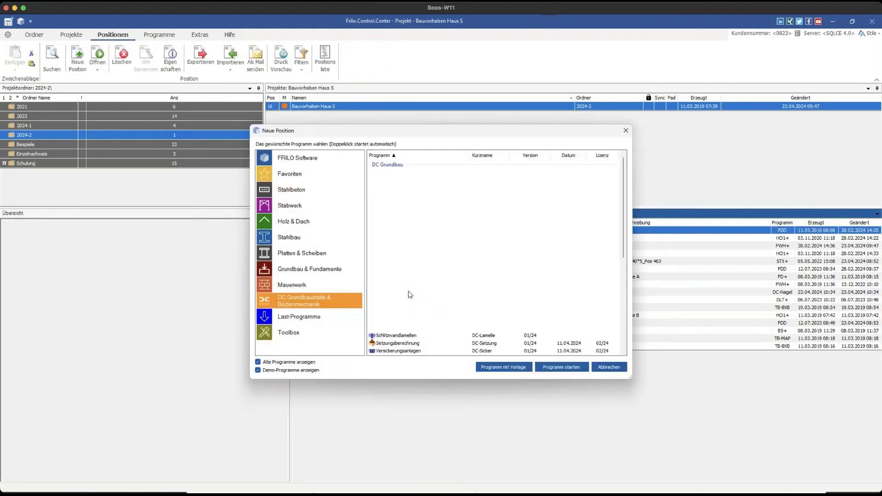
click(311, 225)
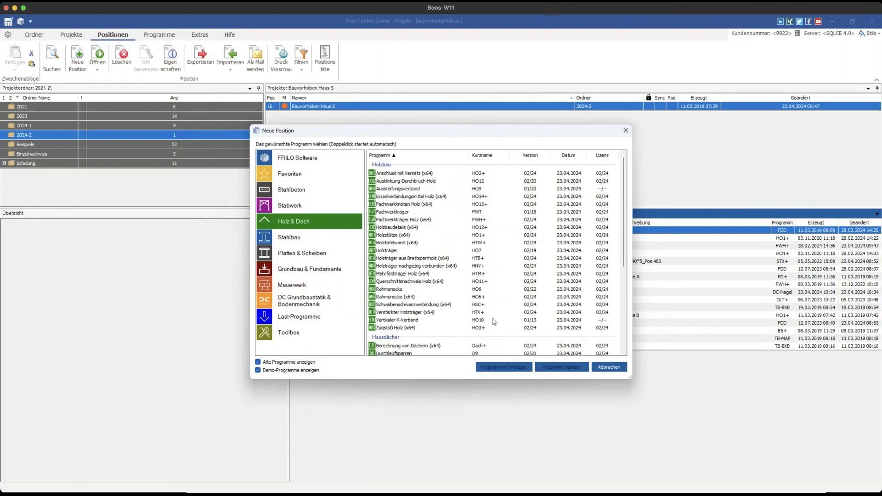
click(417, 347)
double_click(418, 347)
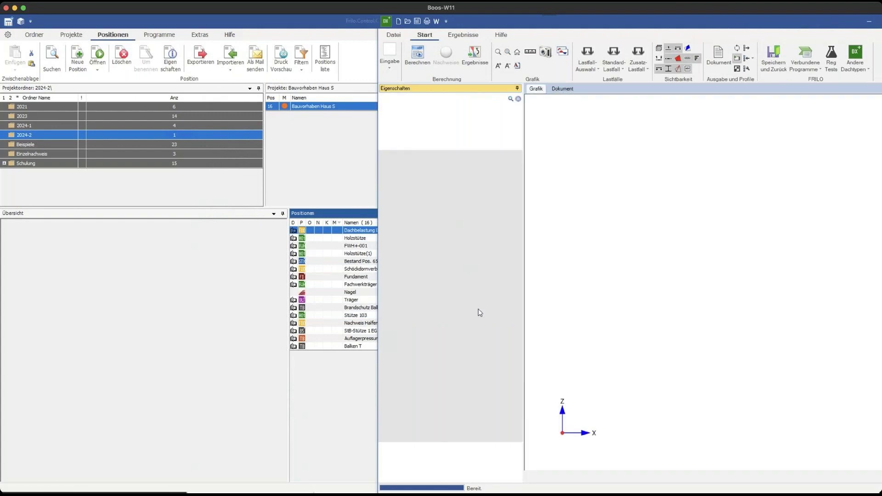
Step: Display the snow and wind load settings of the new roof position to check the municipality and terrain height
click(768, 405)
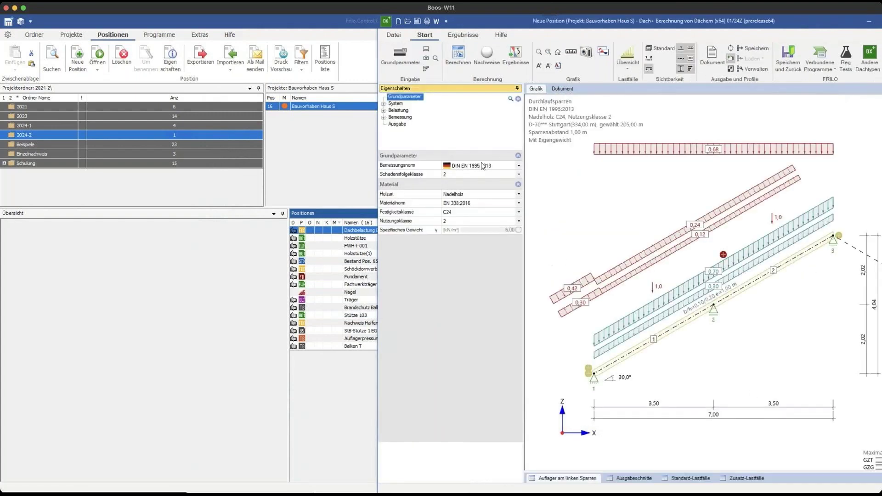
click(386, 110)
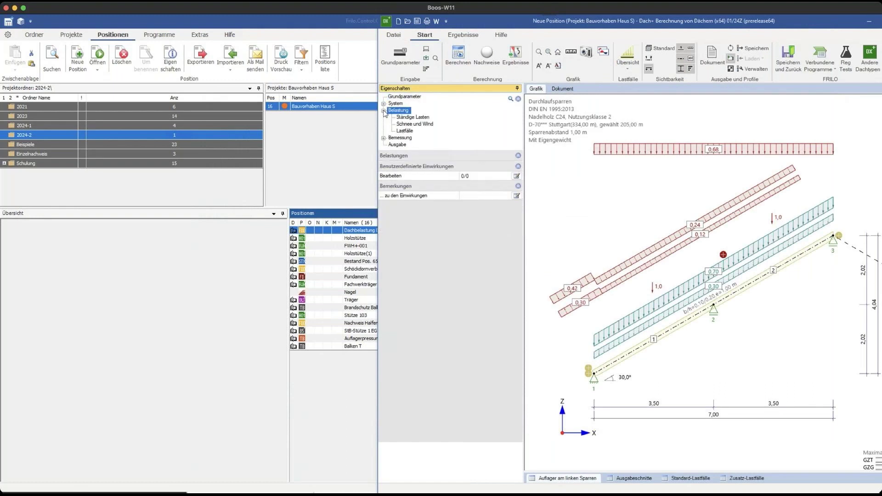
click(419, 124)
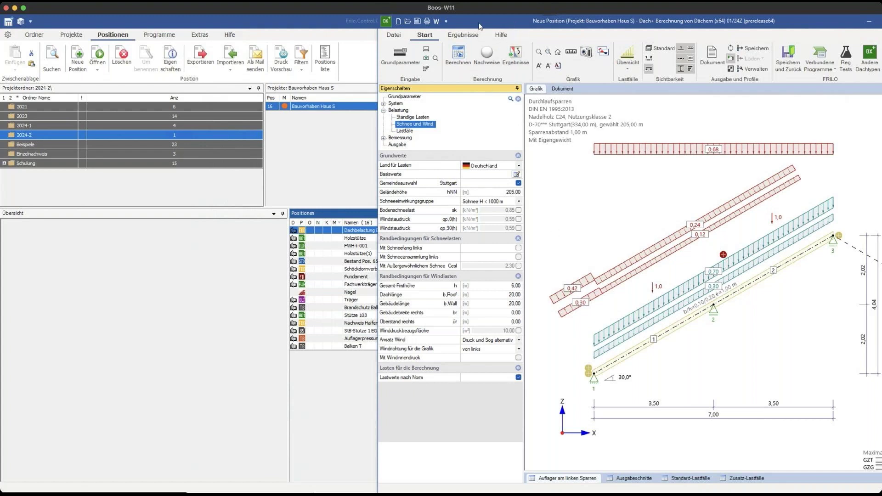
Step: Calculate the roof and save it in the project as position Dach+-002, returning to the Control Center
drag(479, 26, 425, 26)
click(418, 56)
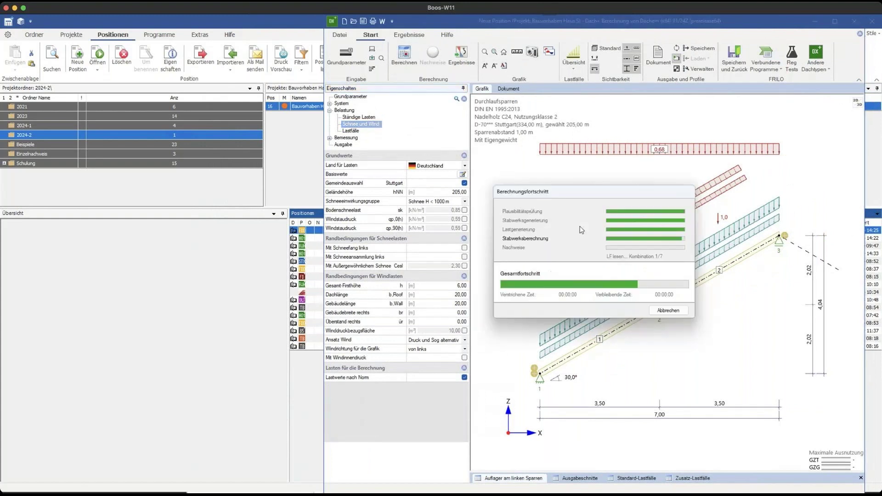
click(733, 64)
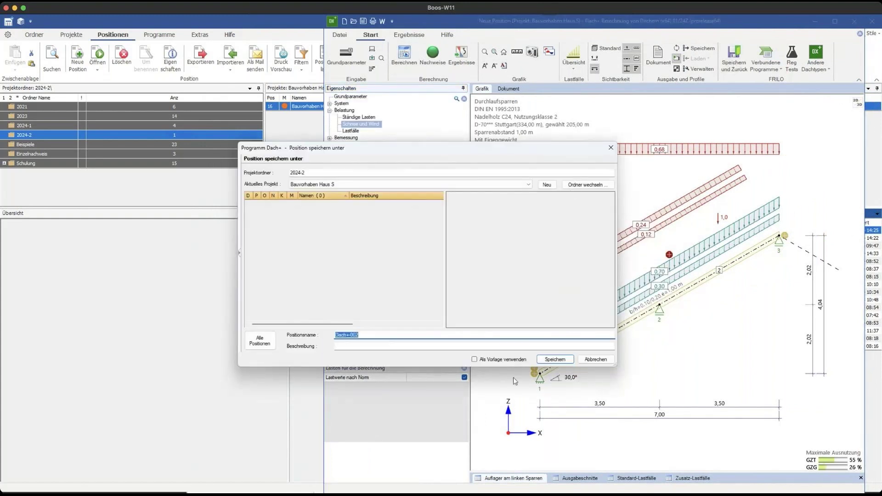
click(557, 360)
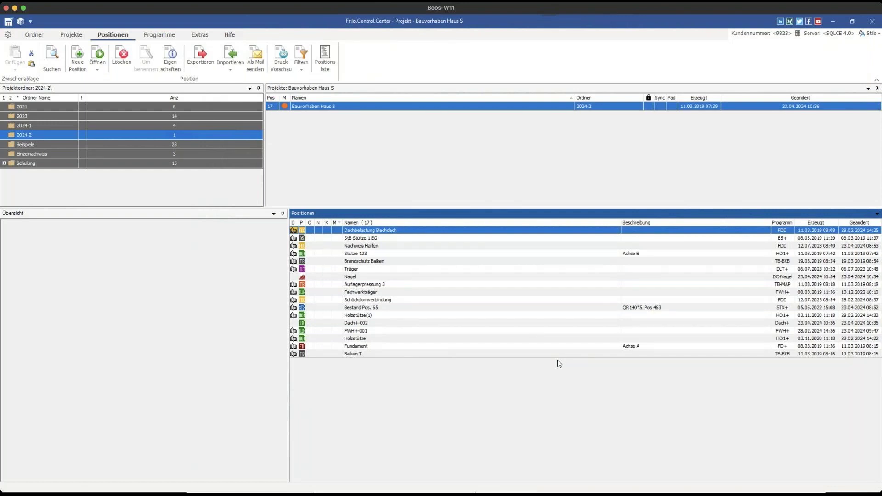
Step: Open the project Bauvorhaben Haus S in the Document Designer and show position FWH+-001
double_click(359, 109)
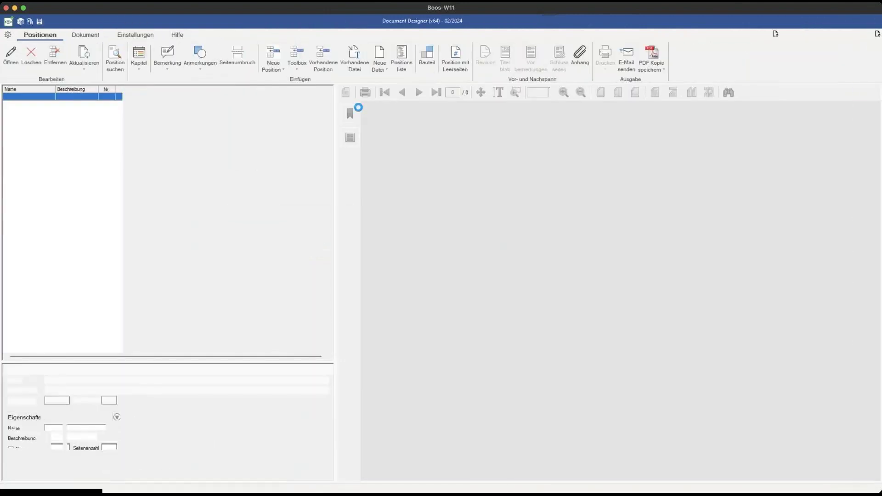
click(279, 211)
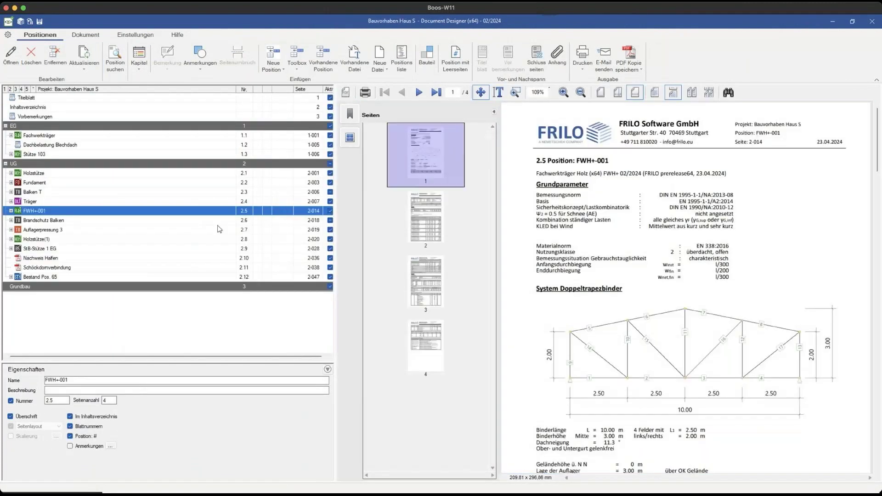
Step: Insert the existing positions Dach+-002 and Nagel into the Grundbau chapter
click(142, 287)
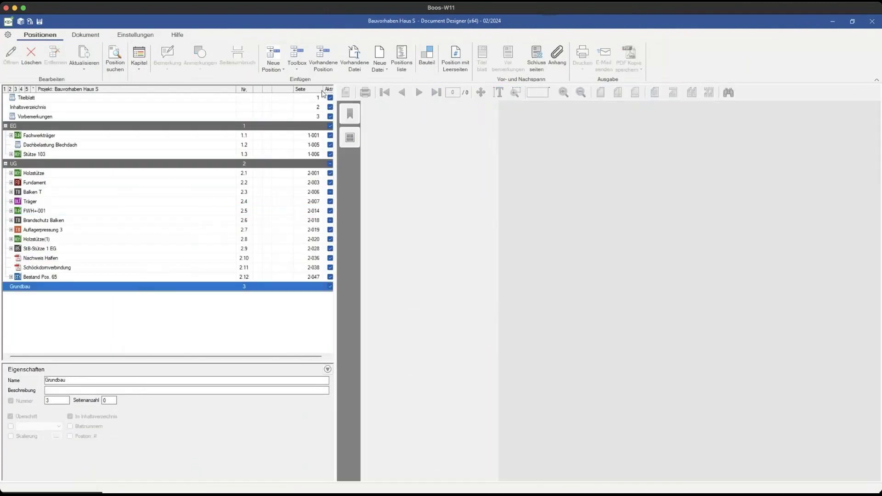
click(327, 63)
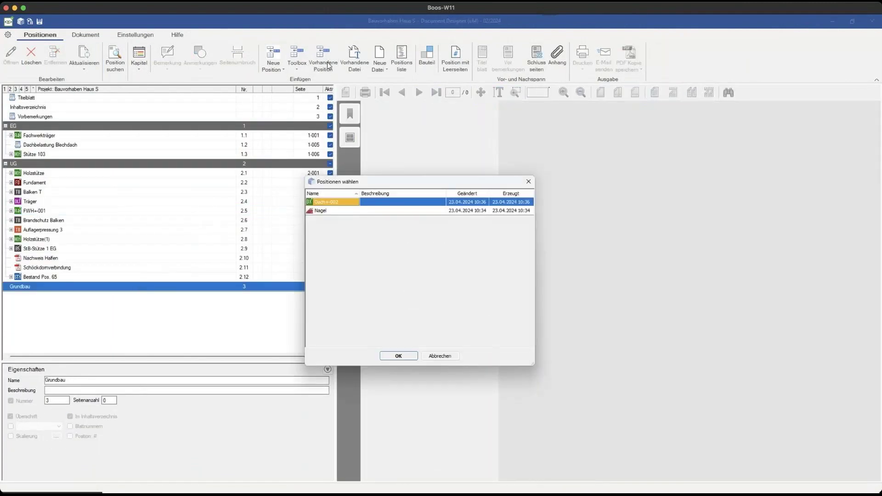
click(328, 212)
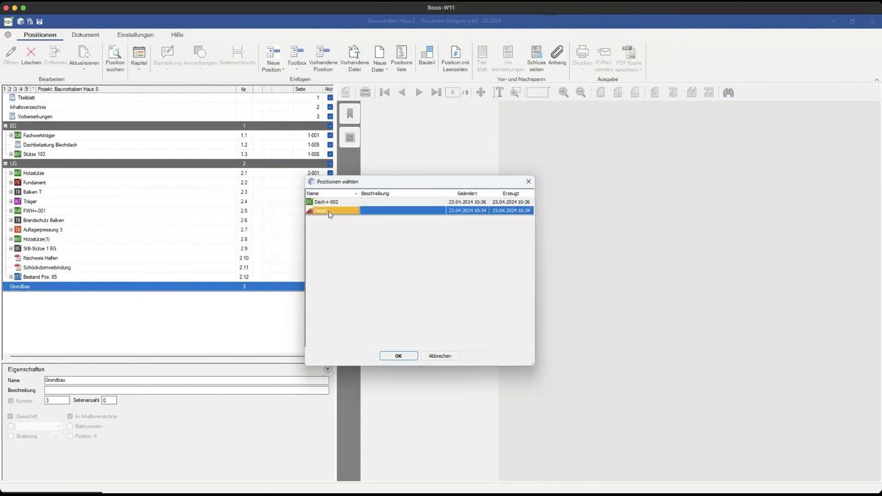
click(339, 202)
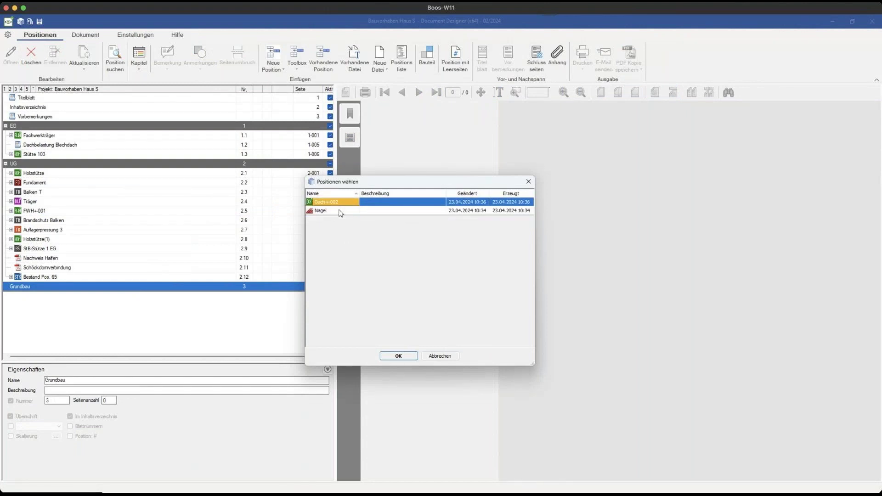
click(398, 355)
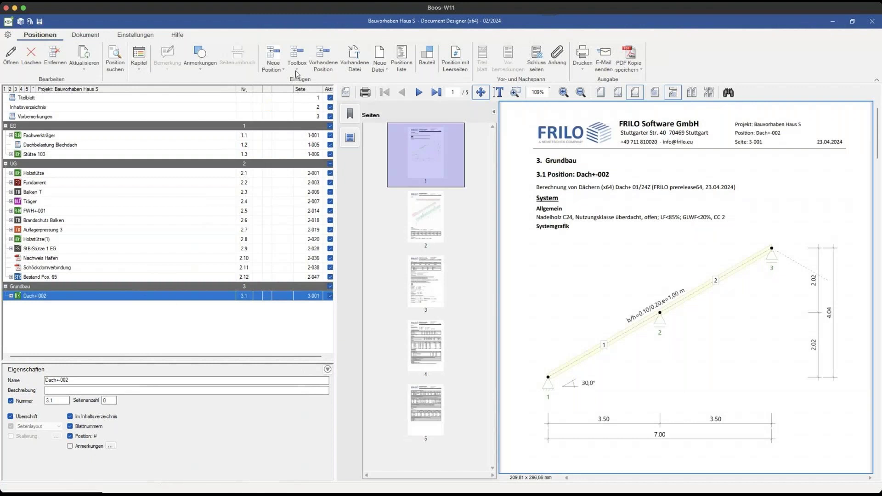
click(323, 68)
click(394, 358)
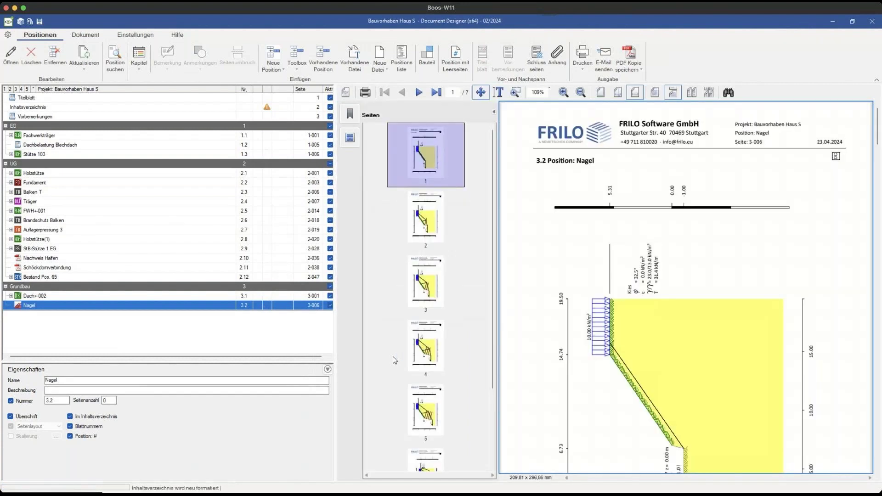
Step: Look through pages 2 and 3 of the Nagel output and display the Dach+-002 output
click(437, 237)
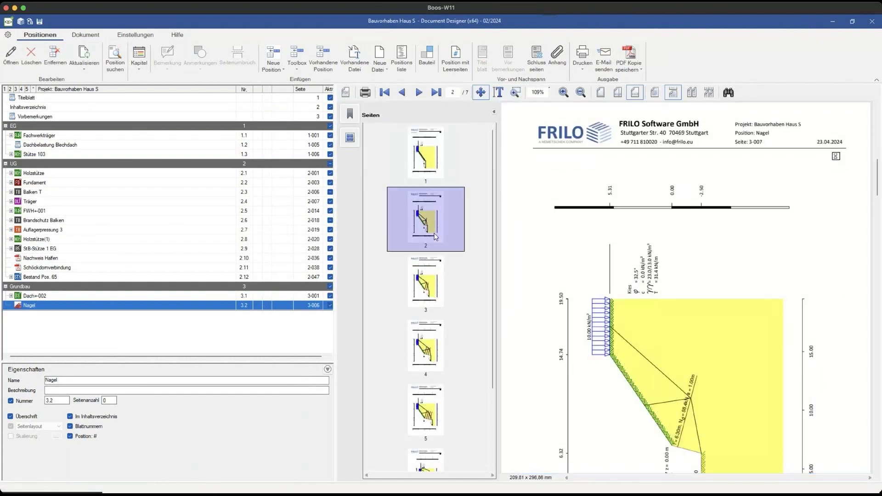
click(432, 294)
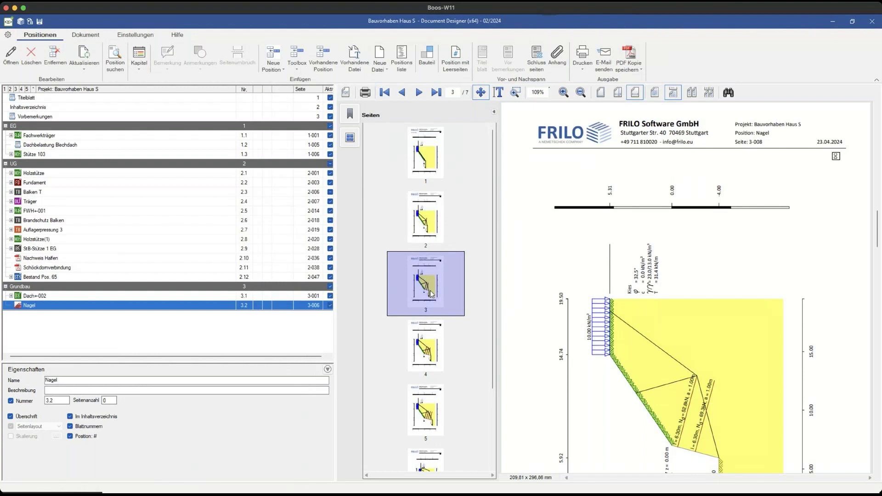
click(55, 297)
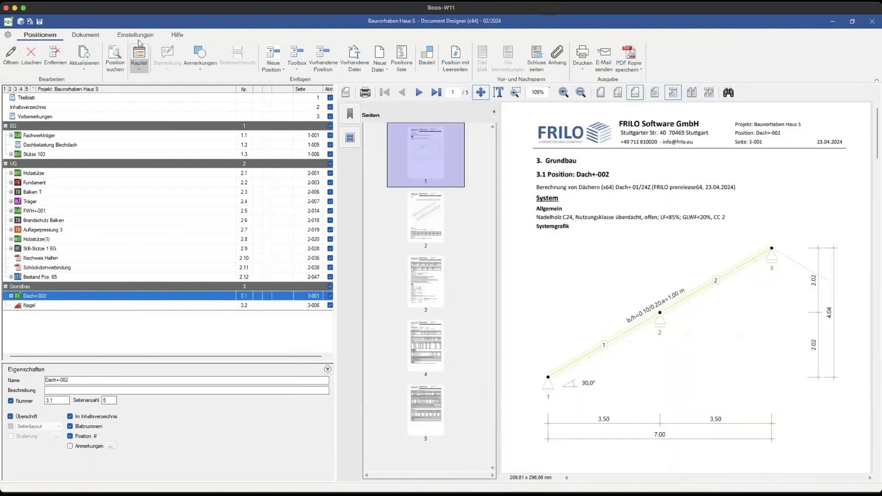
Step: Open the FDD program settings of the Document Designer
click(138, 34)
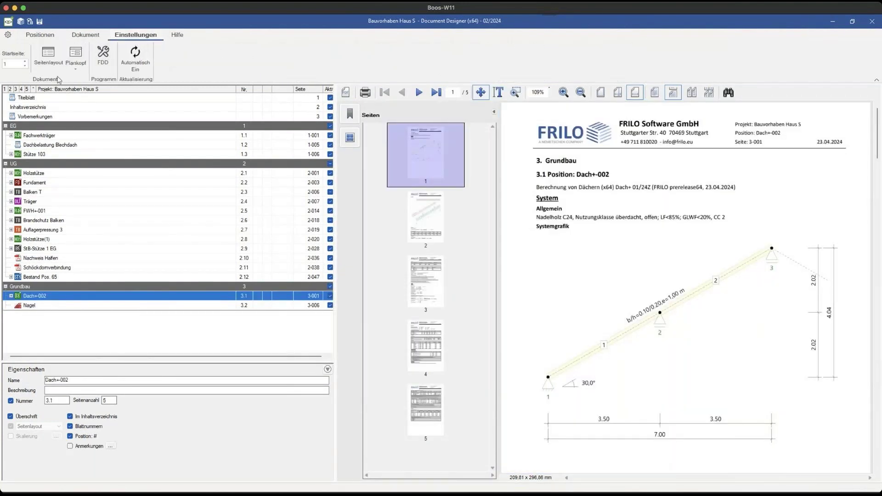
click(103, 56)
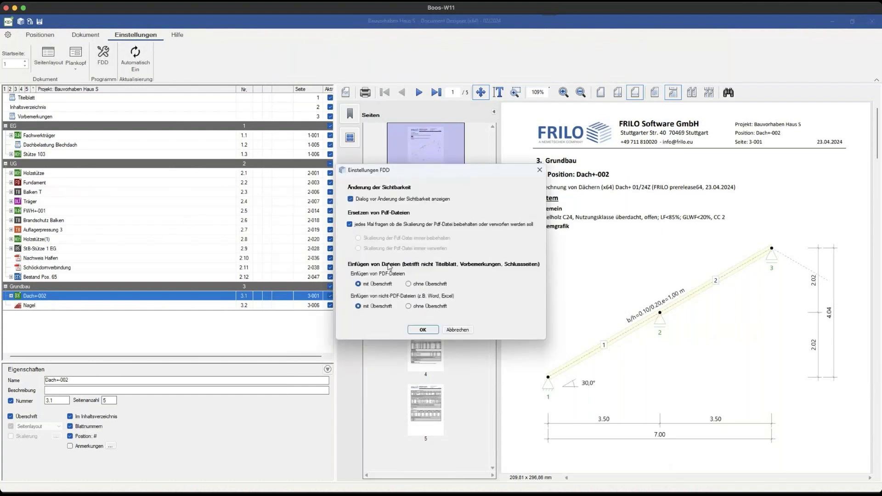